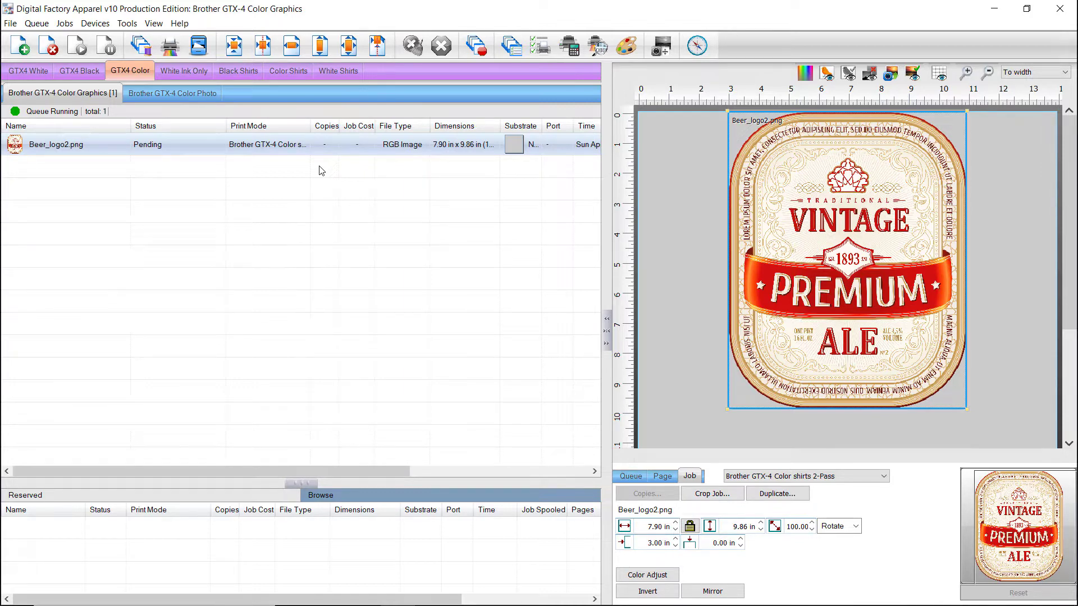
# Step: Open Distressed effect settings for Beer_logo2.png and zoom the preview out to the whole label
pyautogui.rightClick(199, 154)
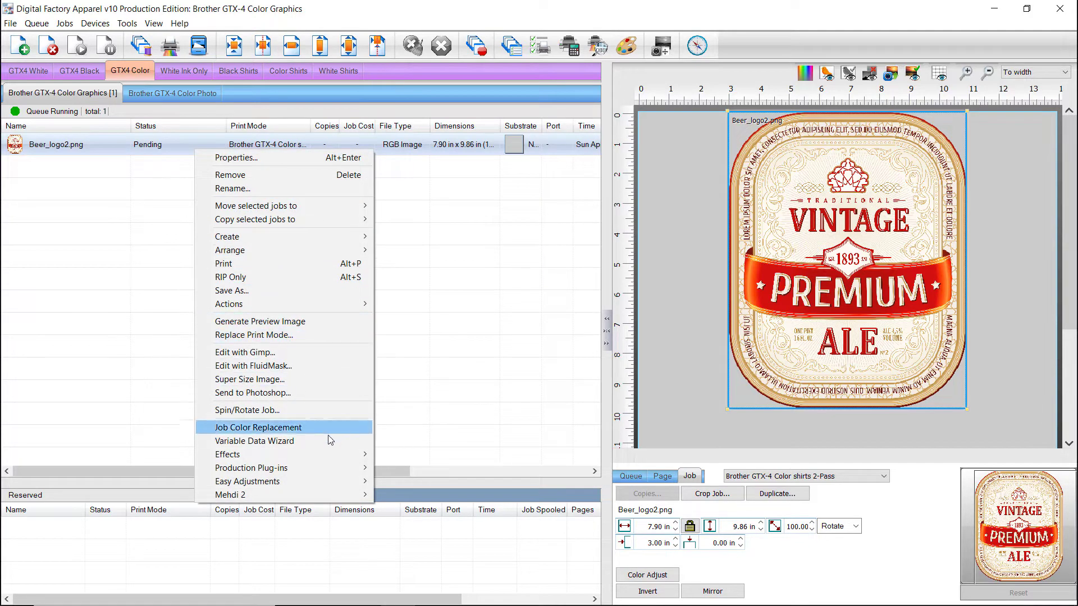
pyautogui.moveTo(357, 457)
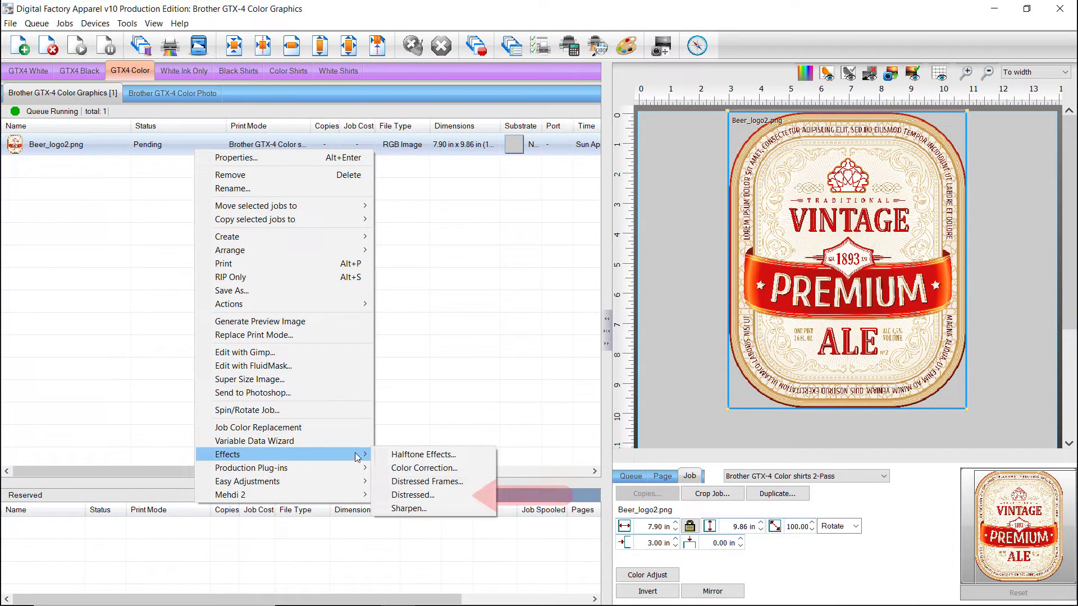
pyautogui.click(382, 496)
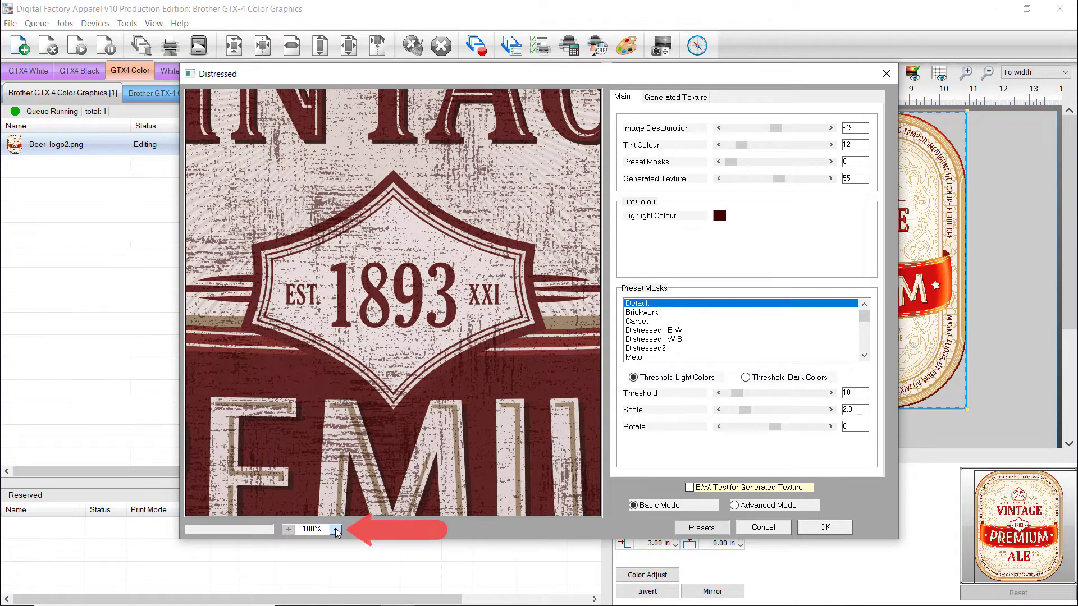
pyautogui.click(336, 530)
pyautogui.click(335, 530)
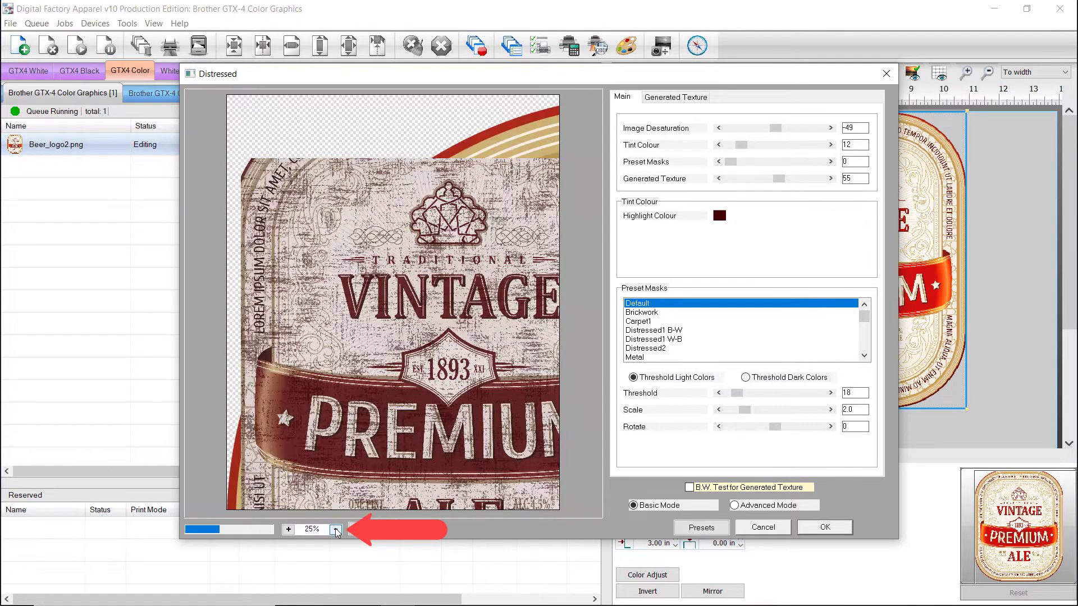
pyautogui.click(335, 530)
pyautogui.click(335, 530)
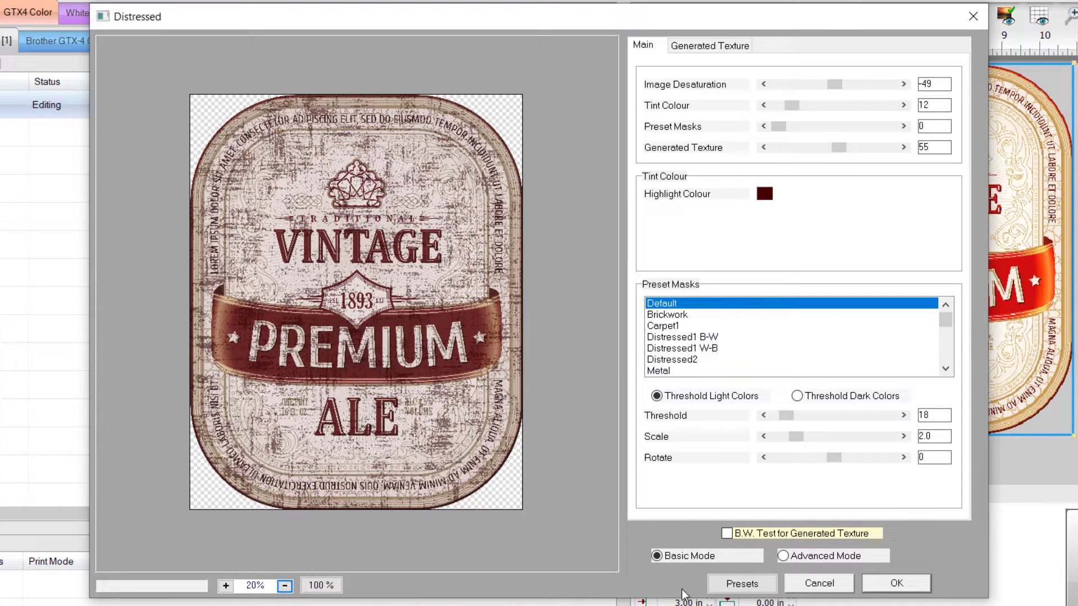
# Step: Load the Old Poster distress preset, change Tint Colour to 10, and apply it
pyautogui.click(739, 586)
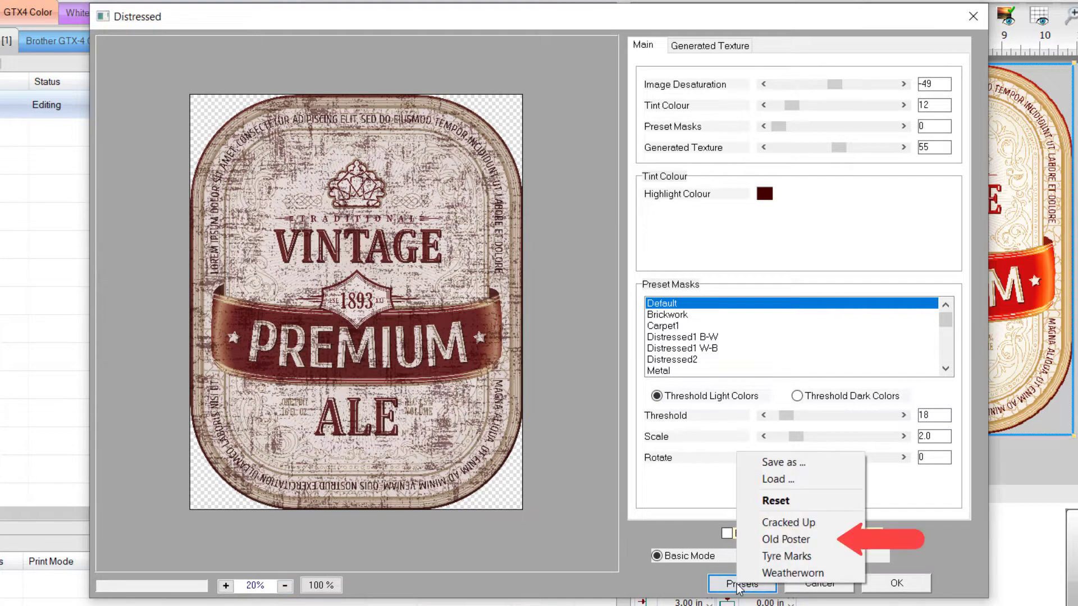
pyautogui.click(791, 540)
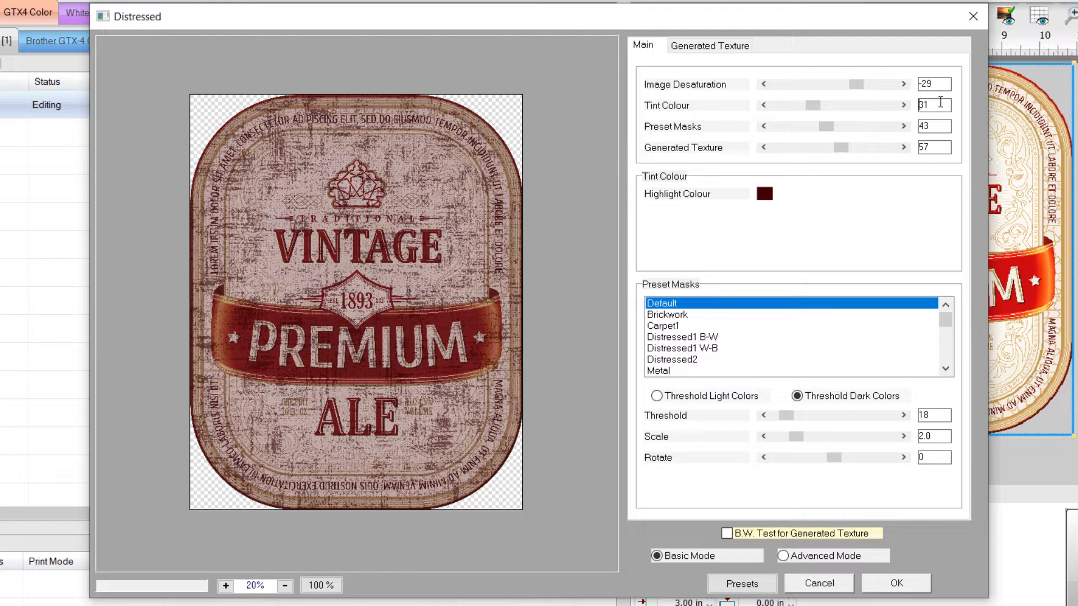
pyautogui.moveTo(943, 104); pyautogui.dragTo(906, 105)
pyautogui.write('10')
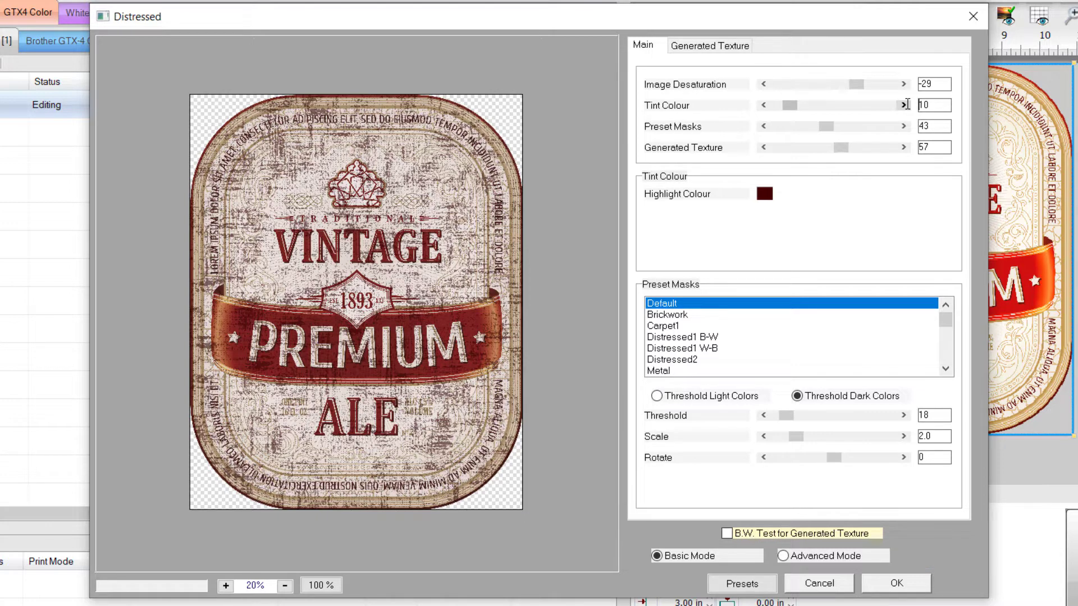
pyautogui.click(897, 584)
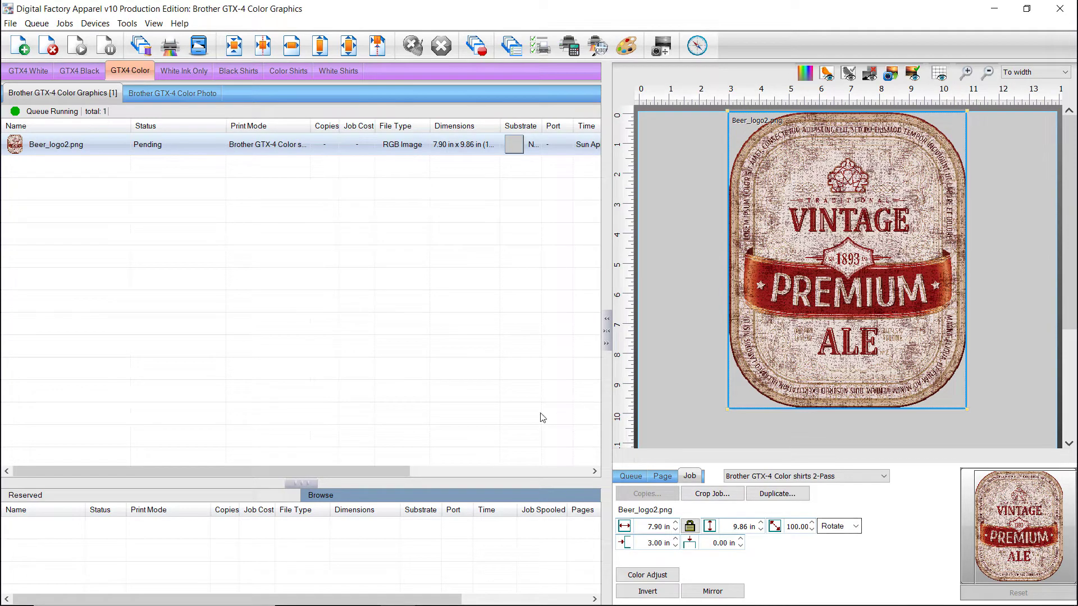
# Step: Apply Distressed Frames to the label job, previewing it zoomed out to 25%
pyautogui.rightClick(191, 145)
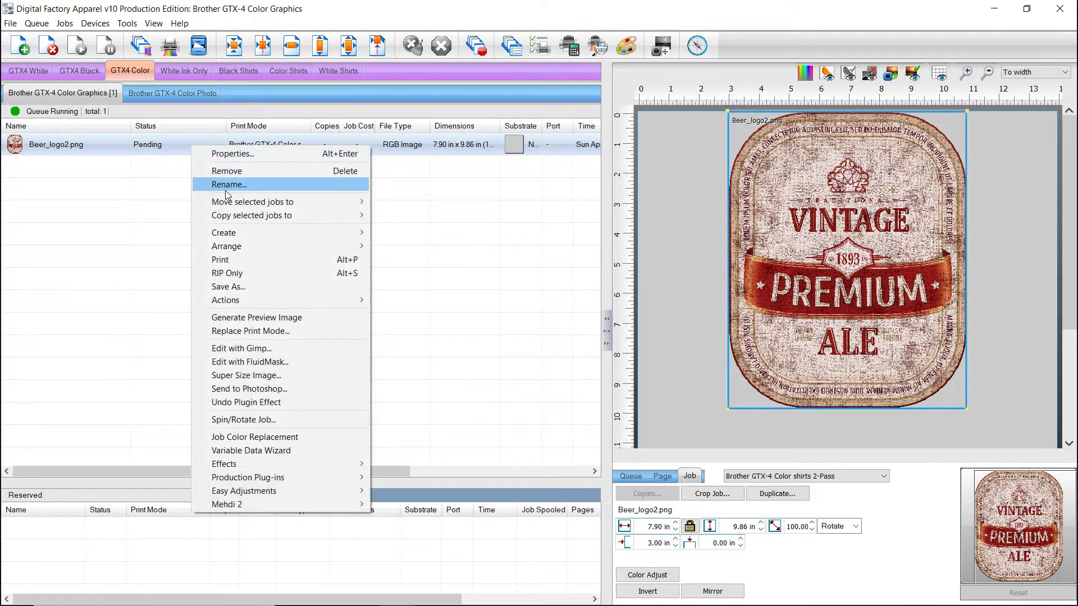
pyautogui.moveTo(336, 463)
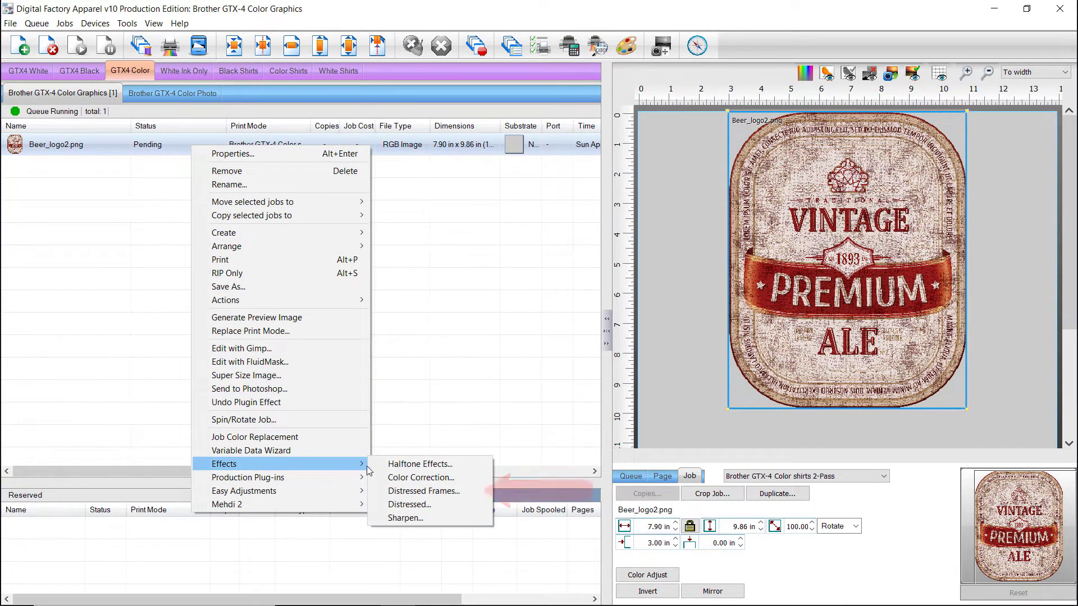
pyautogui.click(469, 494)
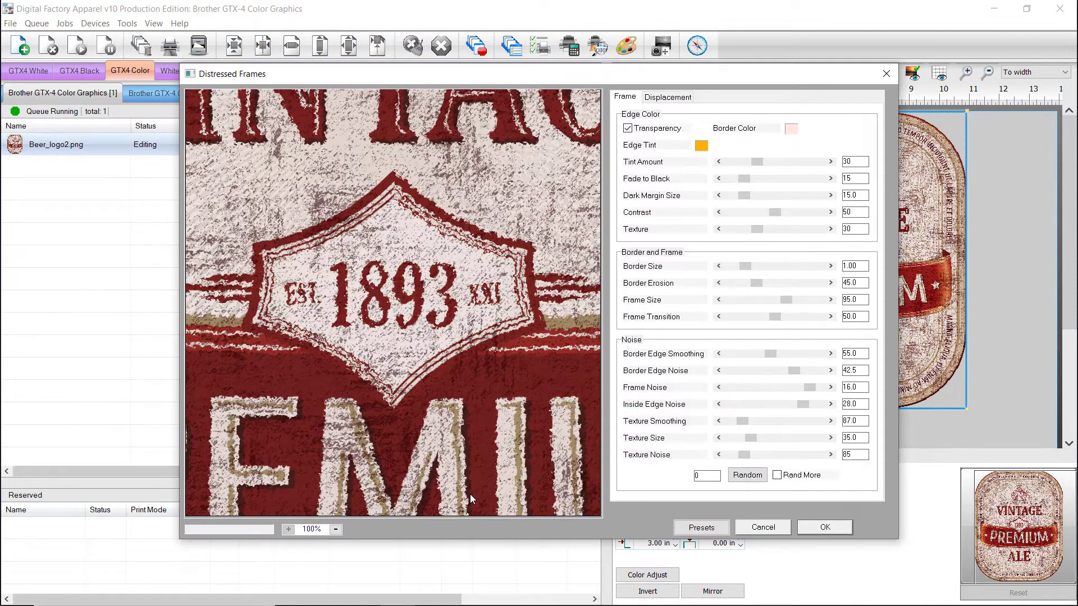
pyautogui.click(334, 530)
pyautogui.click(335, 530)
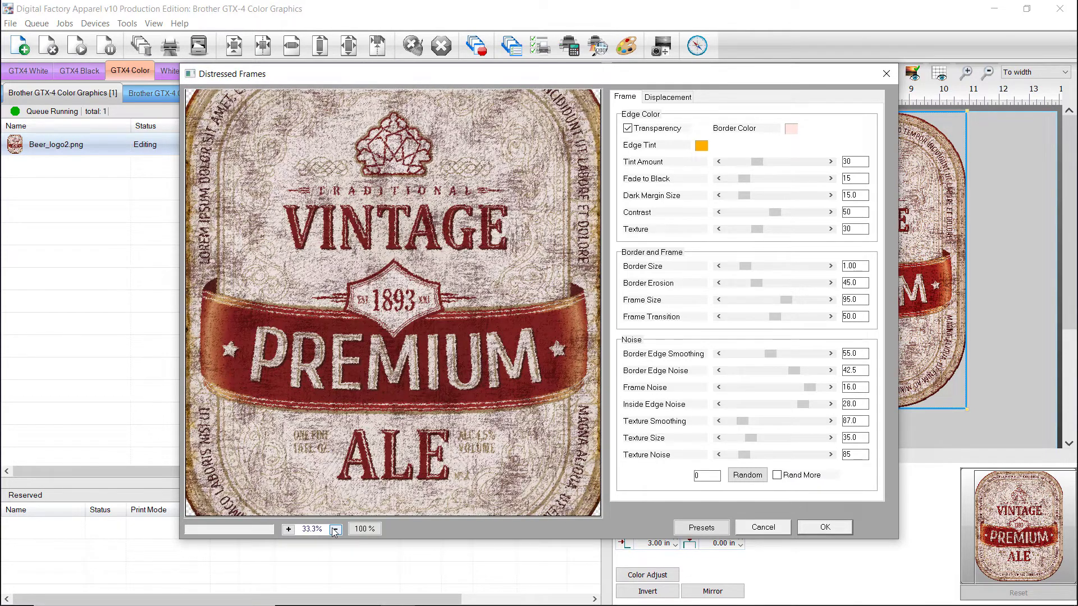
pyautogui.click(335, 530)
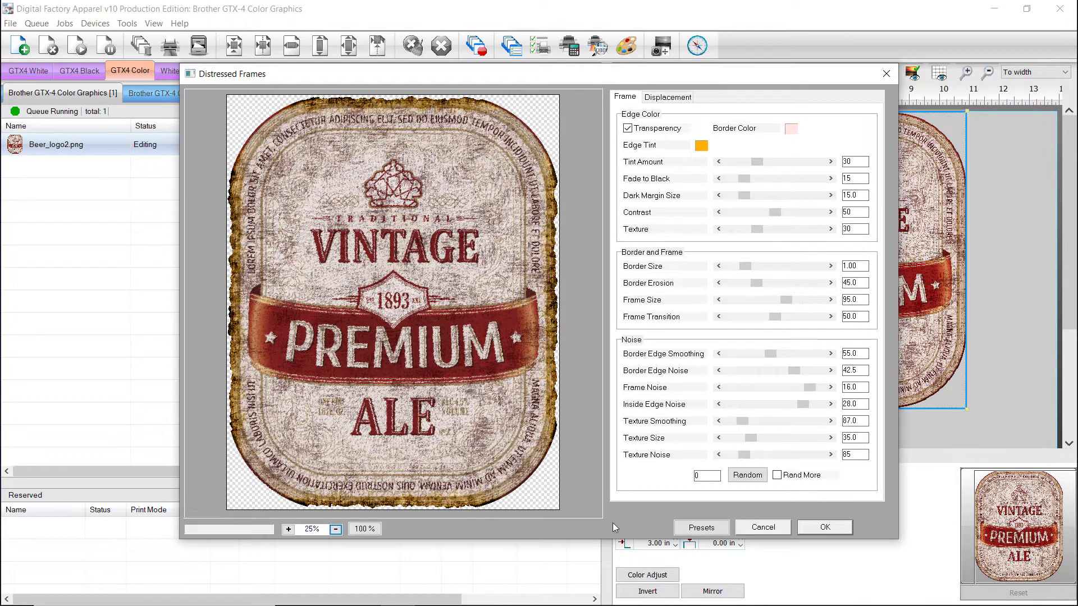
pyautogui.click(814, 526)
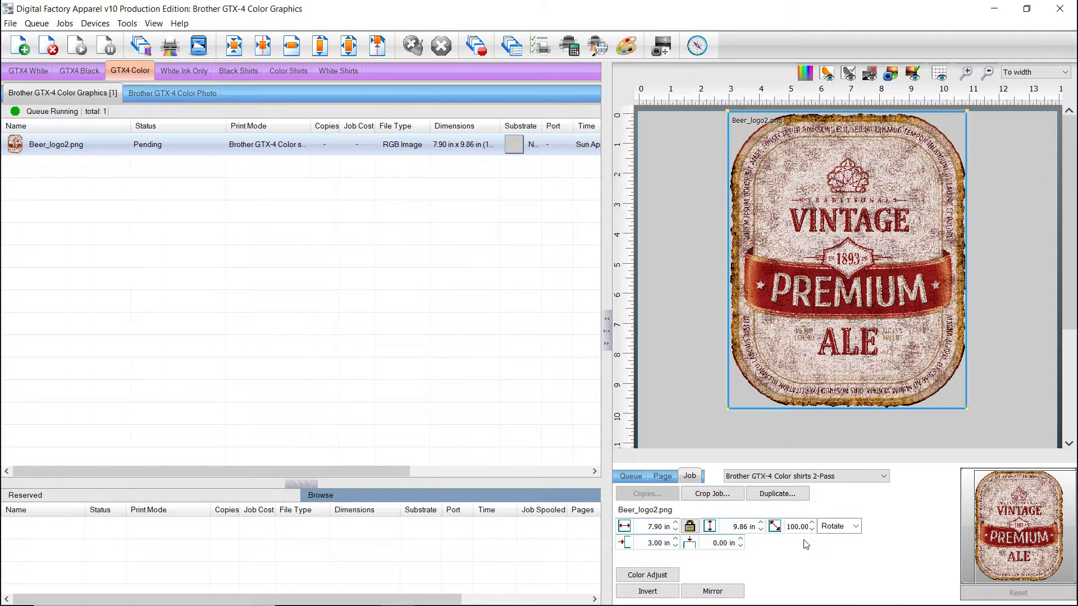
# Step: Open KnockMeColorOut from Production Plug-ins and enlarge both label previews to 25%
pyautogui.rightClick(192, 152)
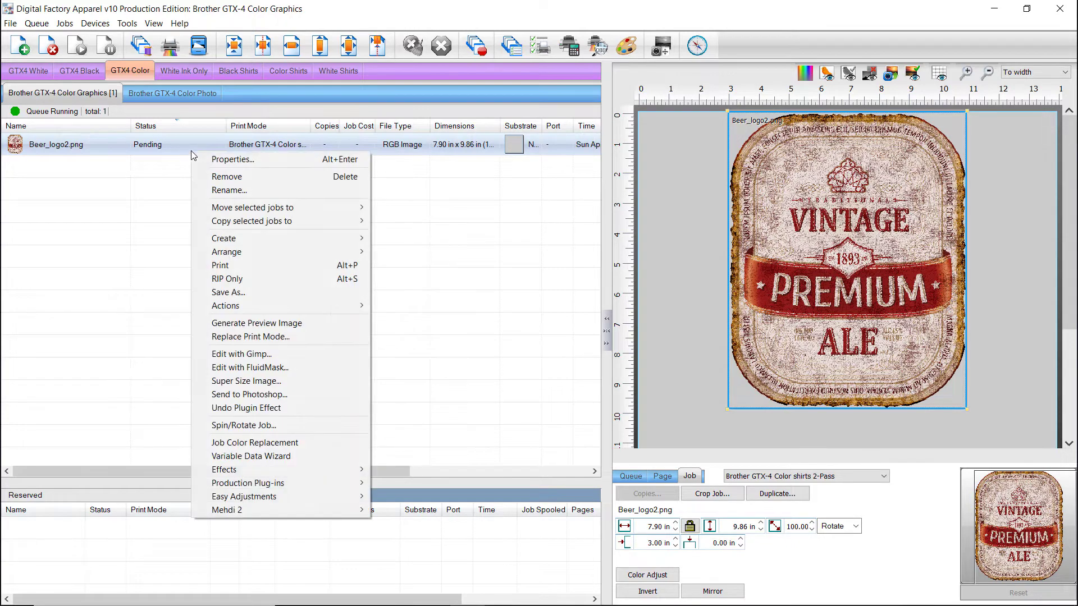
pyautogui.moveTo(344, 484)
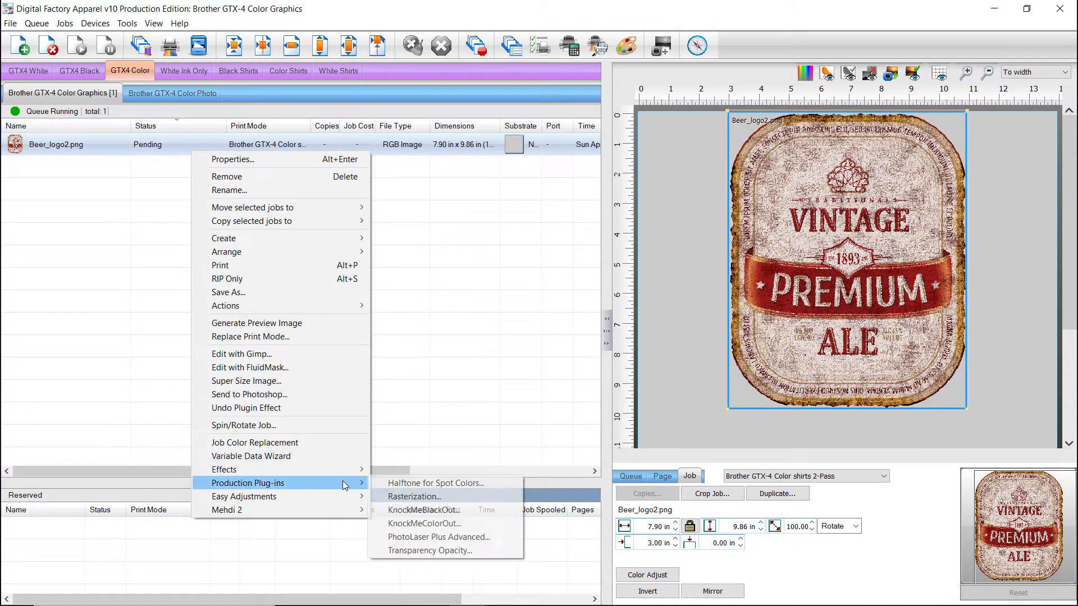
pyautogui.click(389, 524)
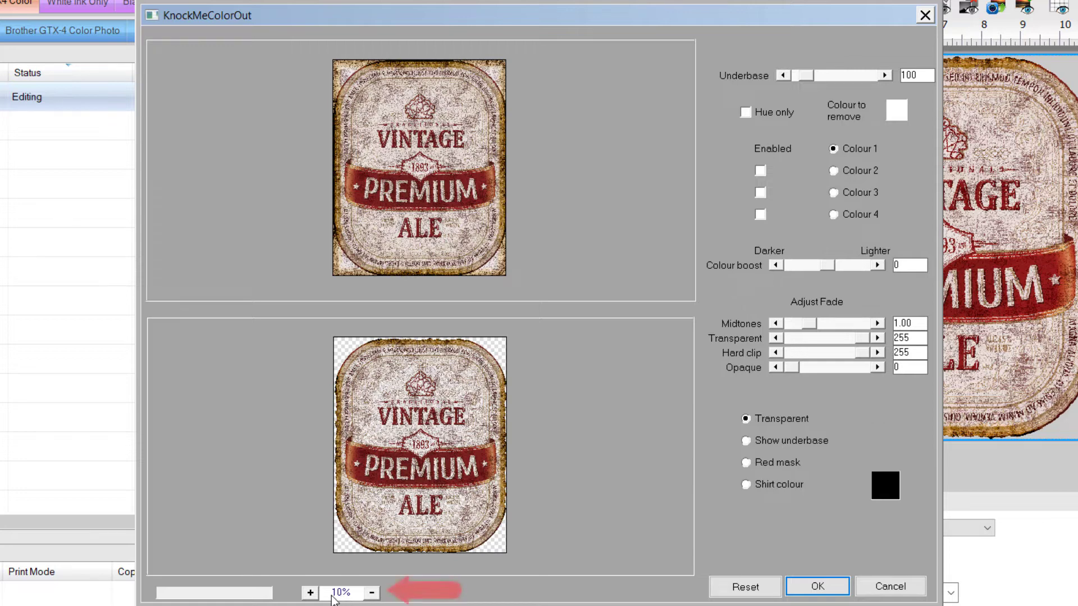
pyautogui.click(311, 593)
pyautogui.click(310, 593)
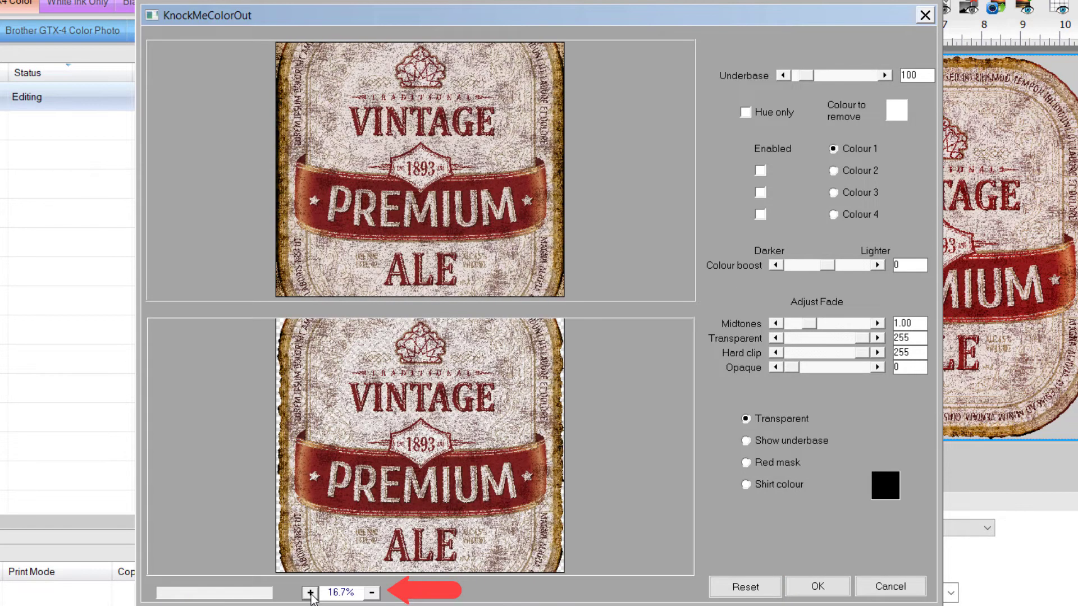
pyautogui.click(311, 592)
pyautogui.click(310, 593)
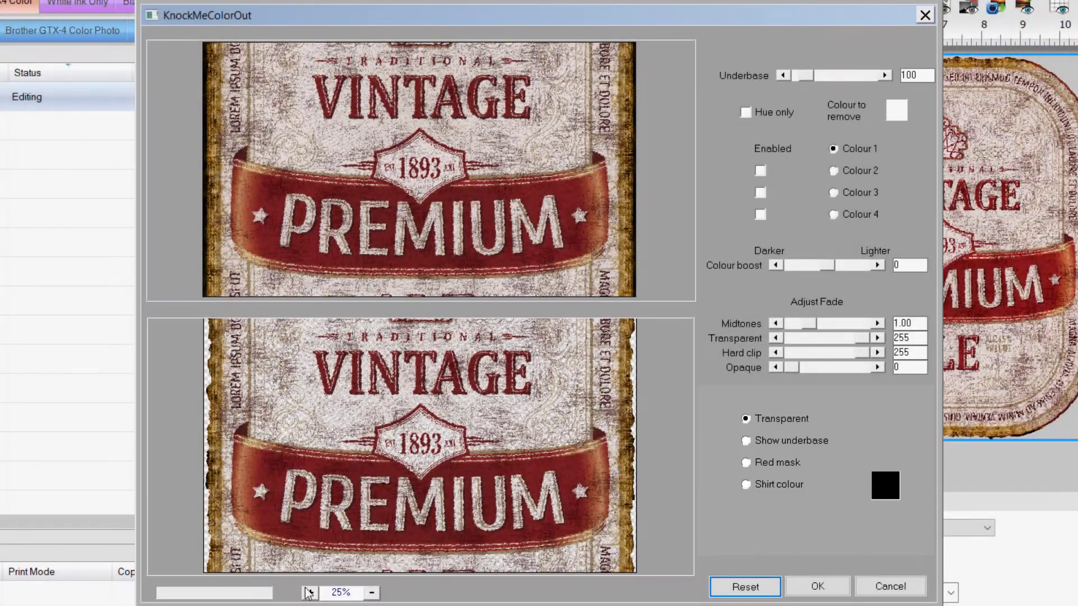
# Step: Pick the pale distress texture as the colour to remove, then enable Show underbase and Shirt colour
pyautogui.click(265, 128)
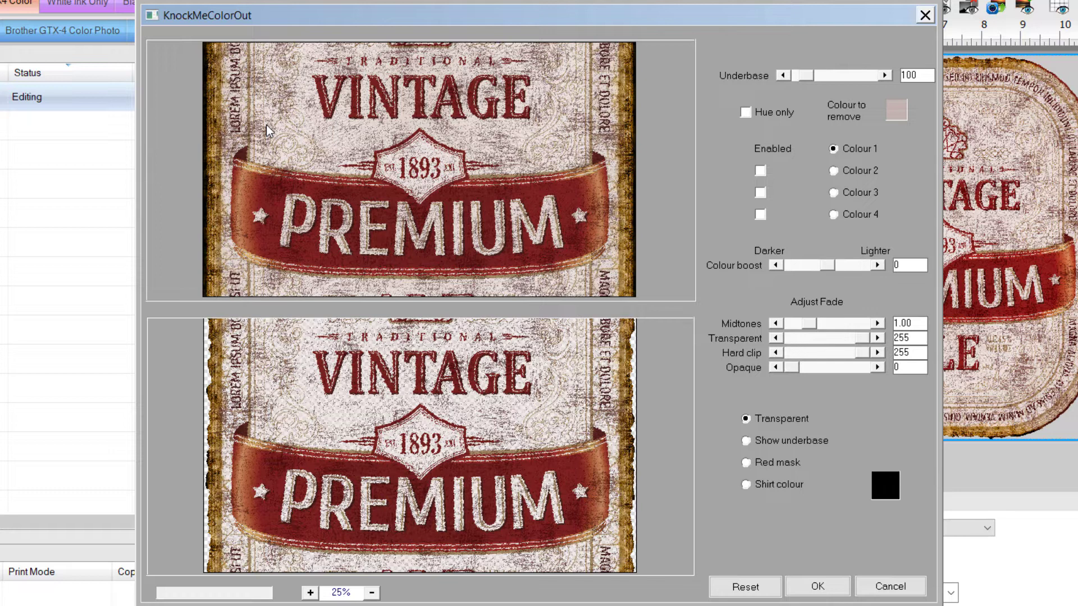
pyautogui.click(757, 446)
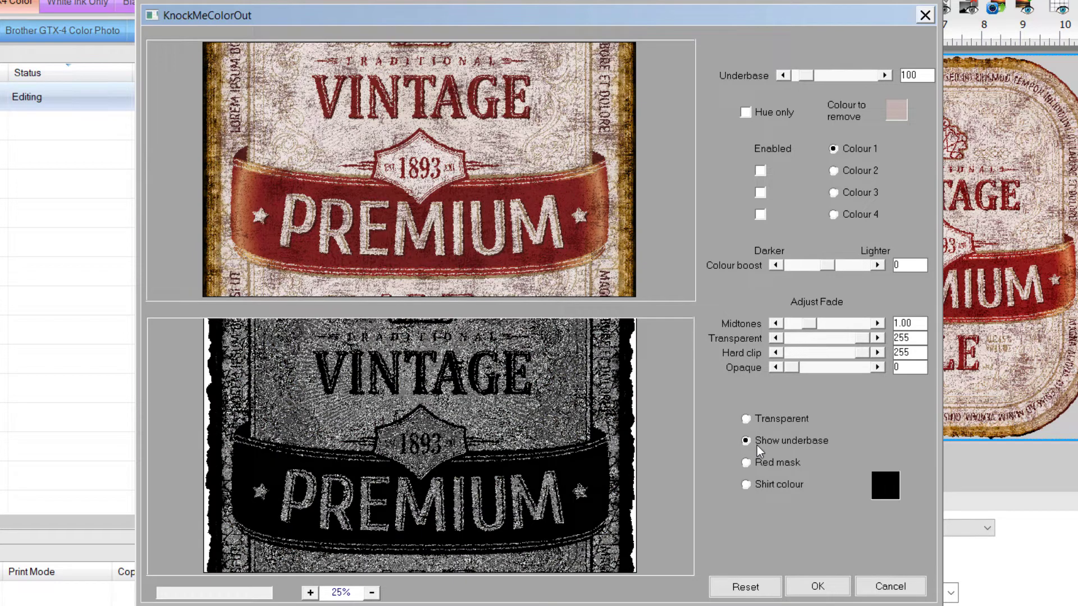
pyautogui.click(763, 484)
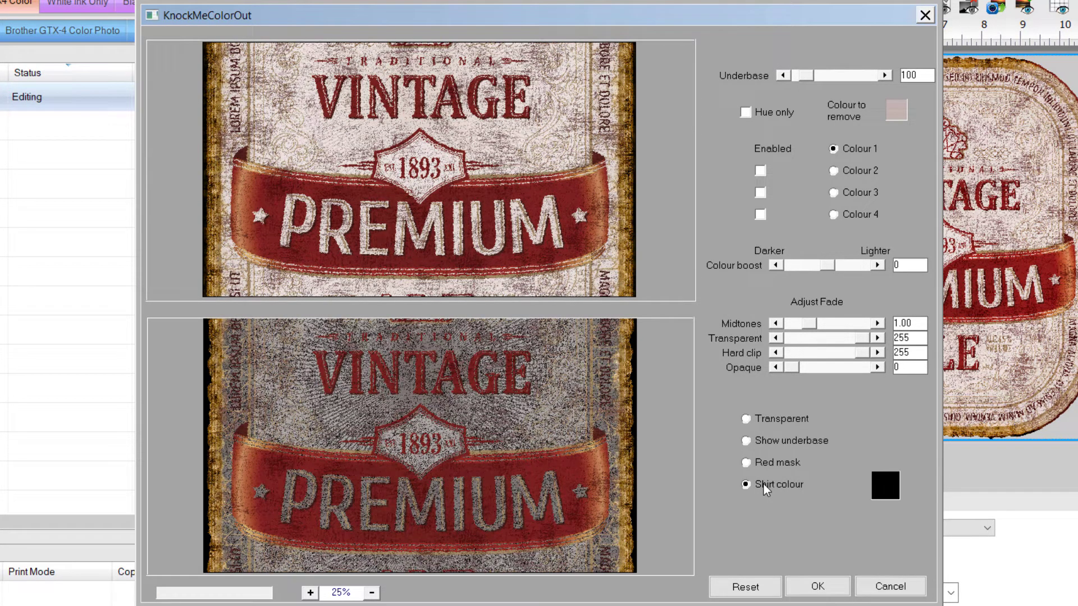
# Step: Change the preview shirt colour from black to blue
pyautogui.click(877, 484)
pyautogui.click(585, 265)
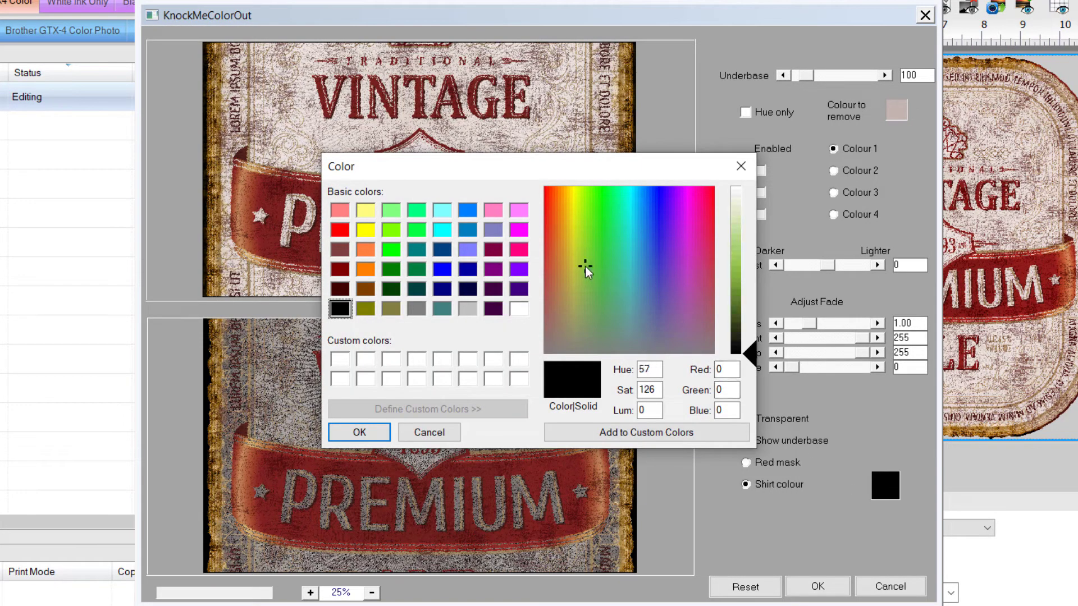
pyautogui.click(655, 247)
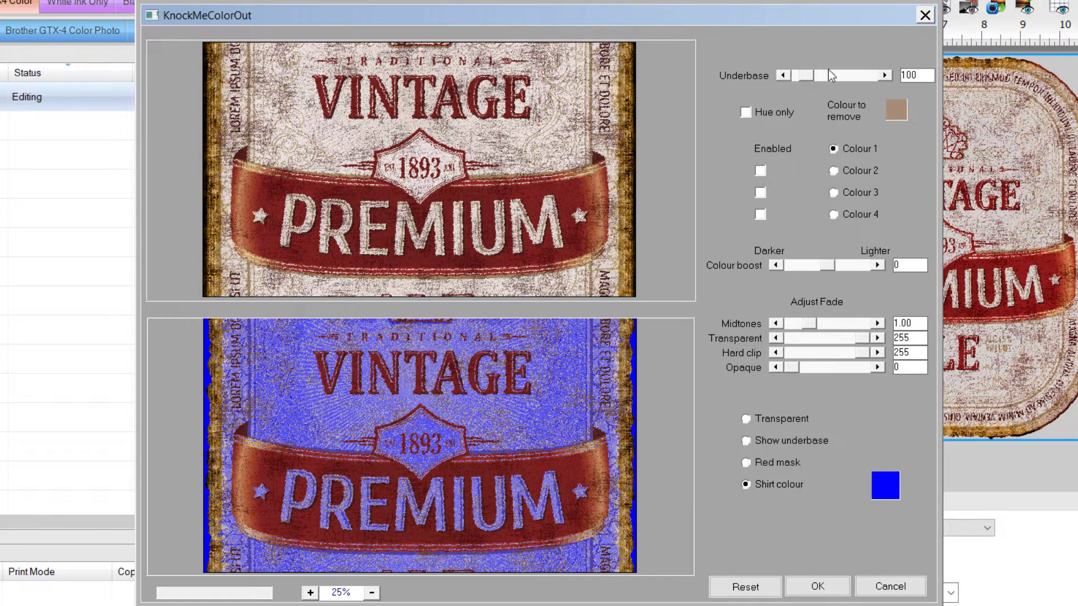
# Step: Drag the Underbase slider from 100 up to 280
pyautogui.moveTo(807, 74); pyautogui.dragTo(822, 72)
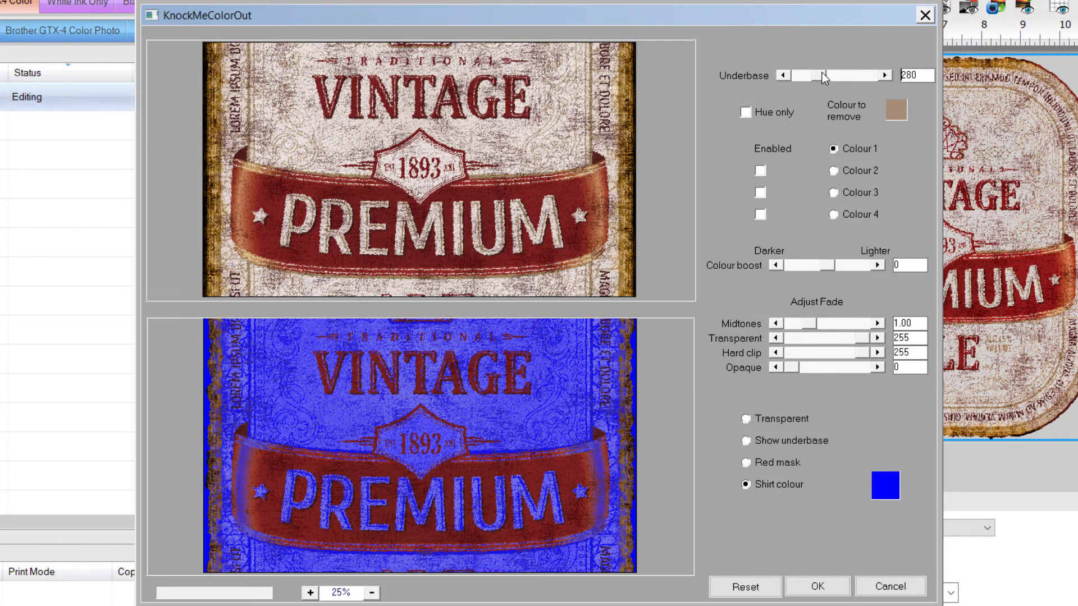